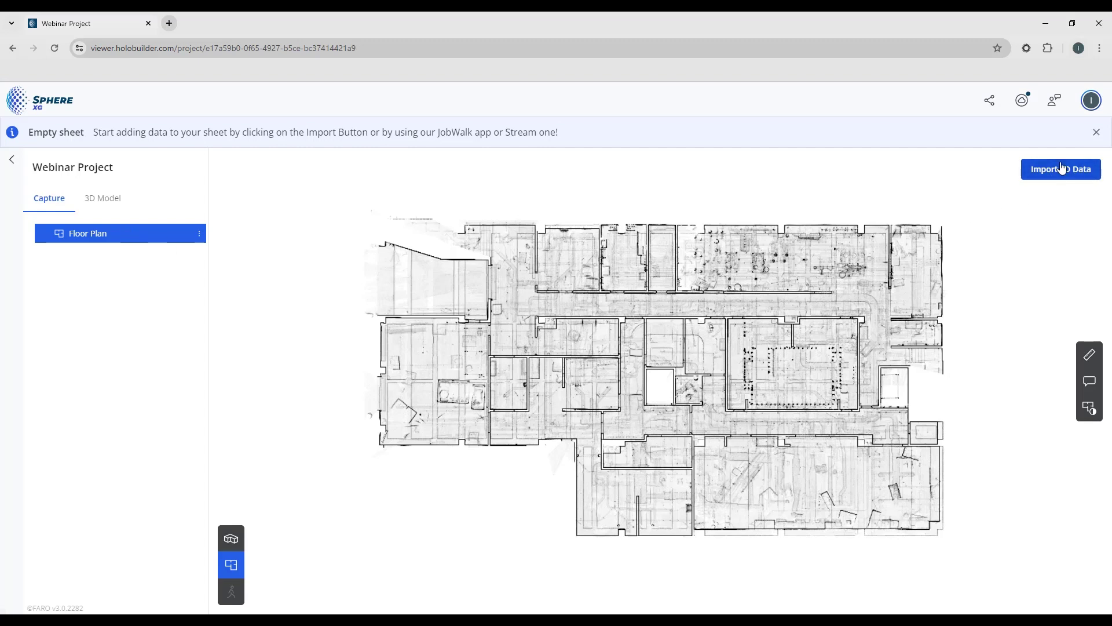
- Upload the point cloud file UTSW Hospital Level1 PC.e57 from the computer for import
click(1061, 173)
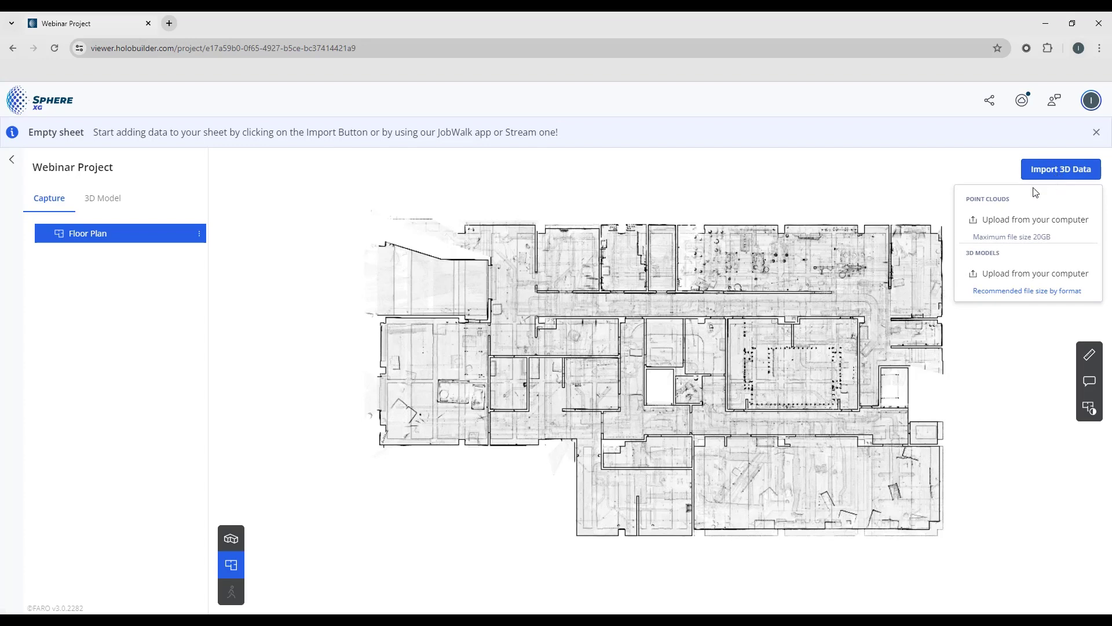
click(1006, 224)
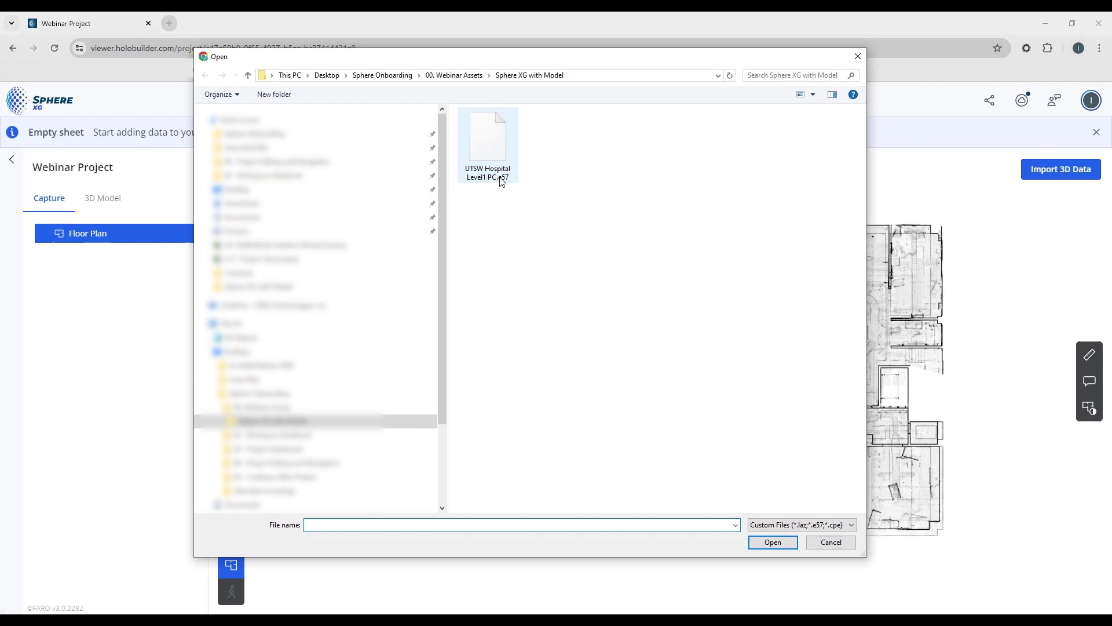
click(492, 140)
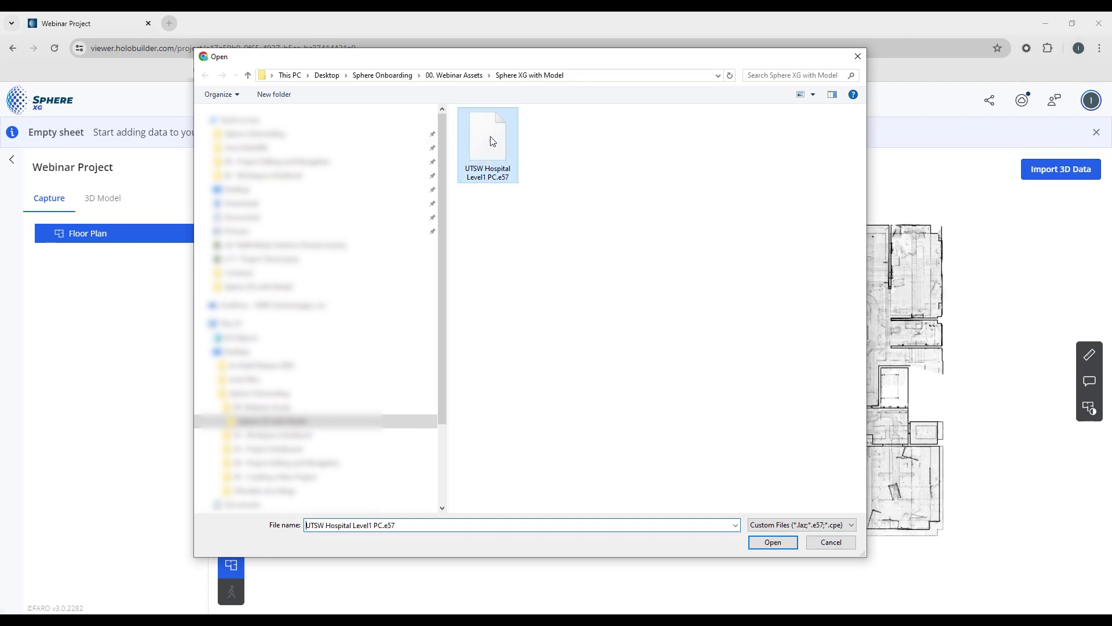
- Attach the cloud to the Floor Plan sheet, mark it georeferenced, and submit the import
click(772, 542)
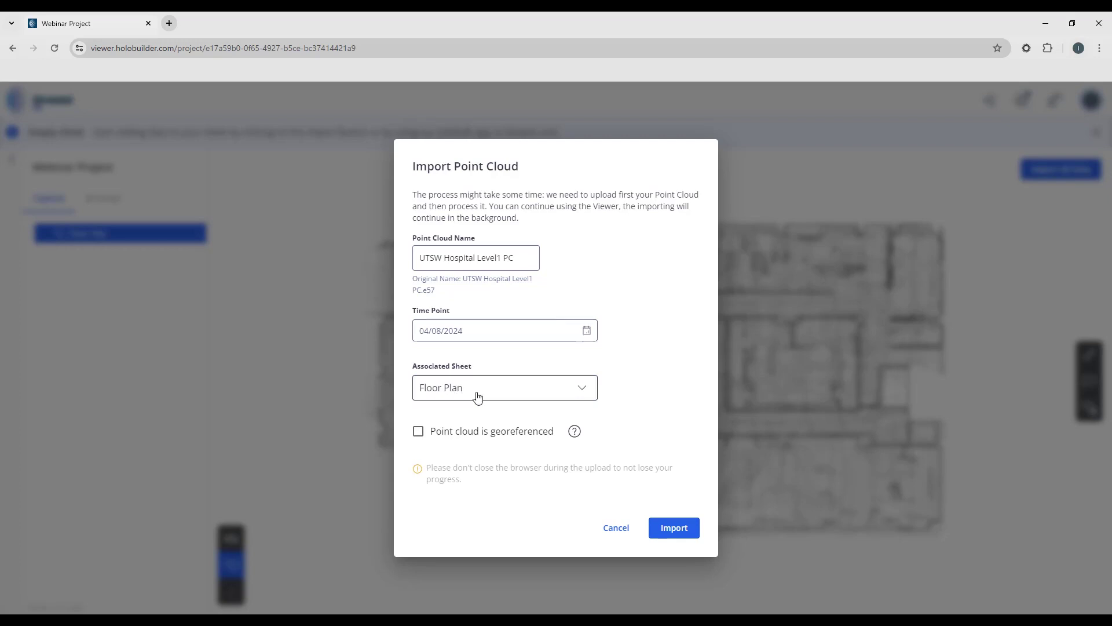
click(583, 391)
click(583, 392)
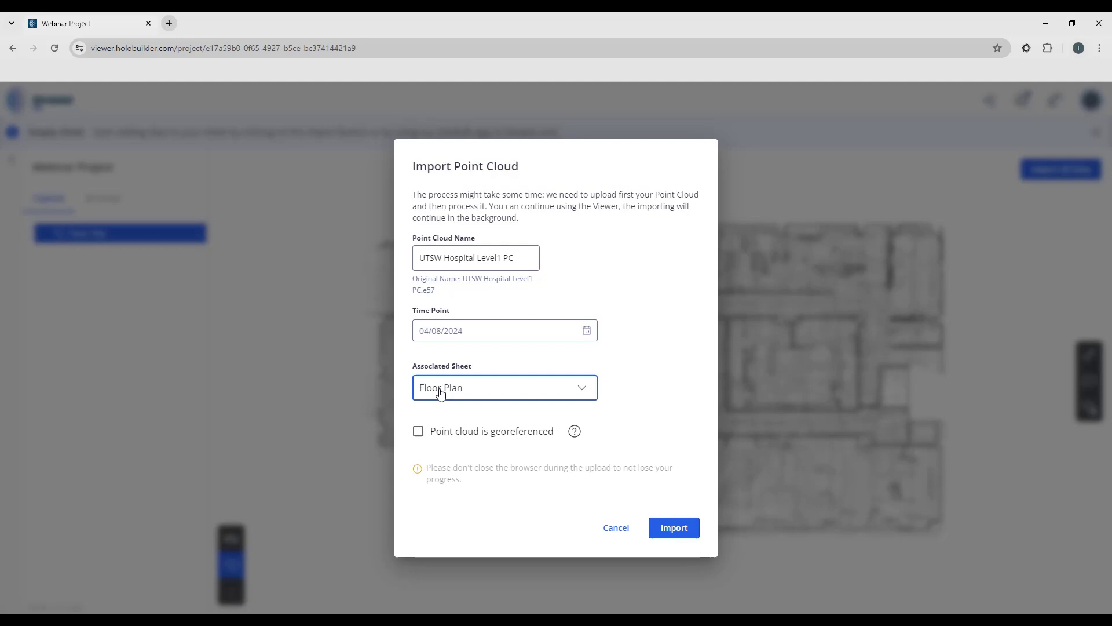
click(584, 391)
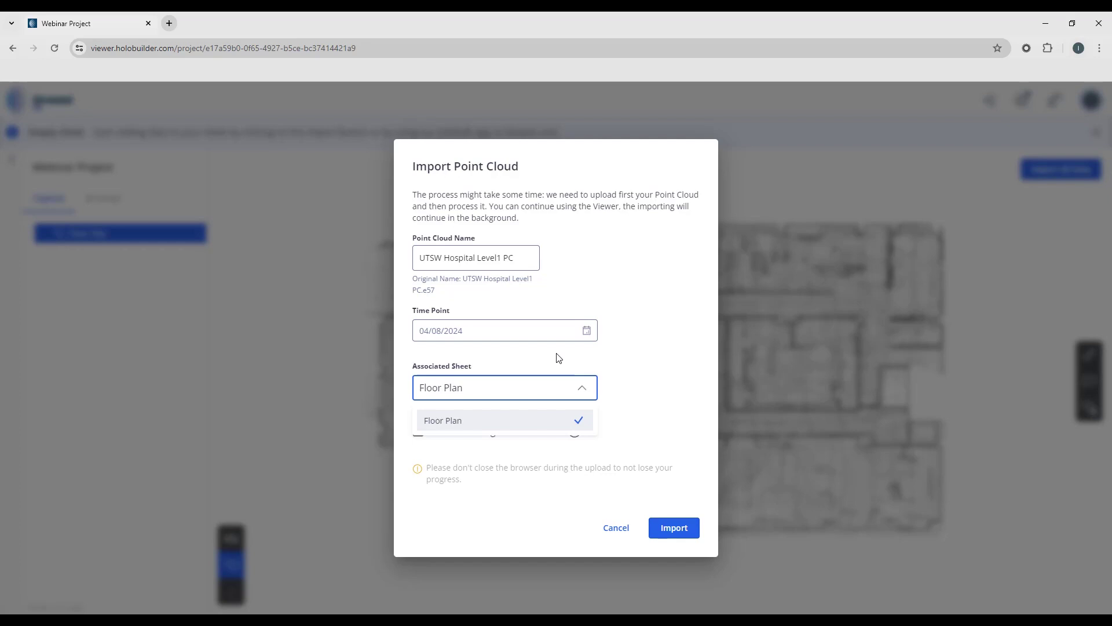
click(582, 390)
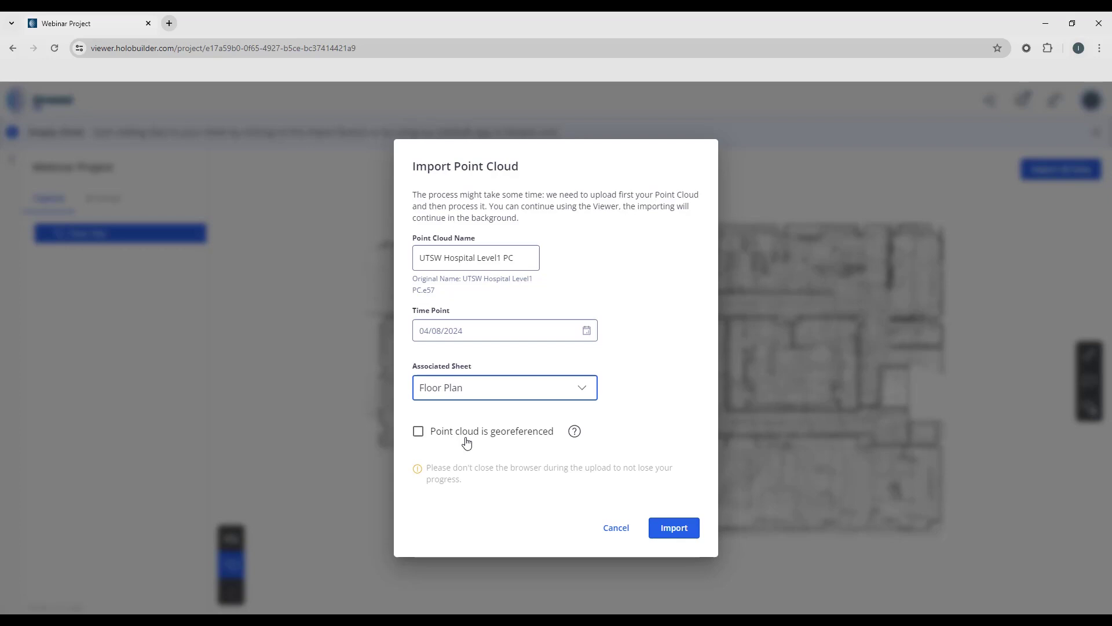
click(419, 433)
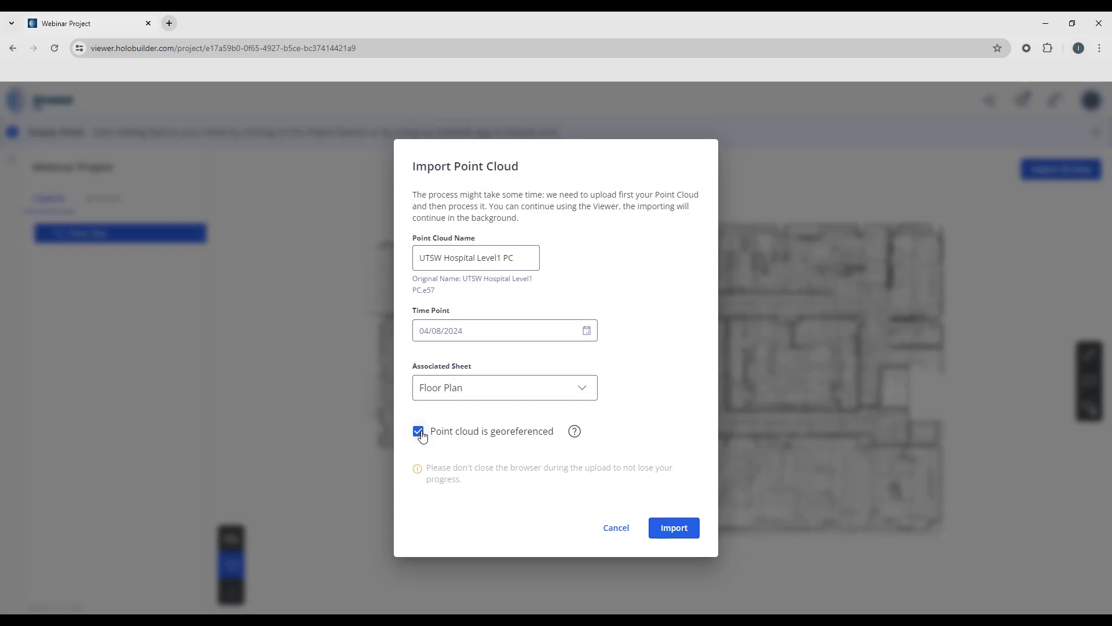
click(674, 529)
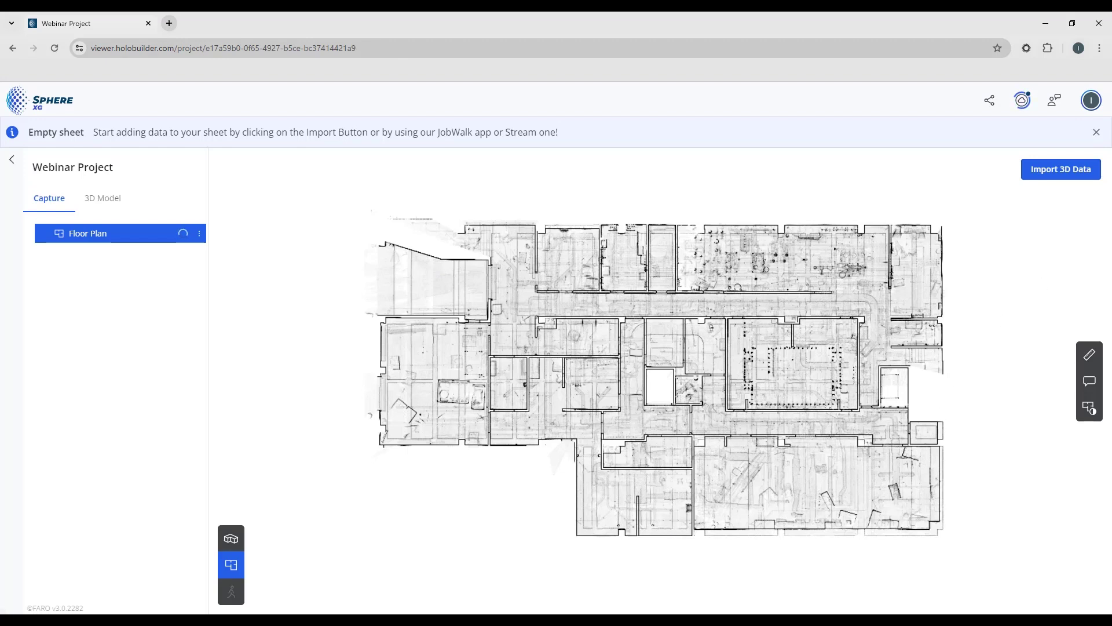
- Watch the import in Cloud Activity and dismiss the Import Successful notice
click(1022, 102)
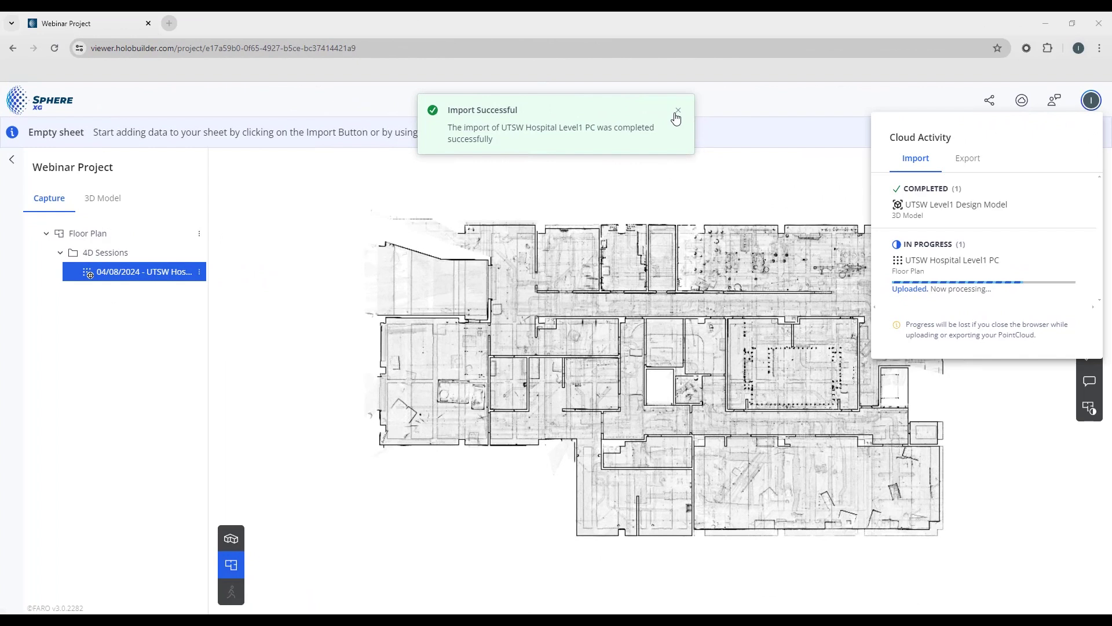
click(676, 112)
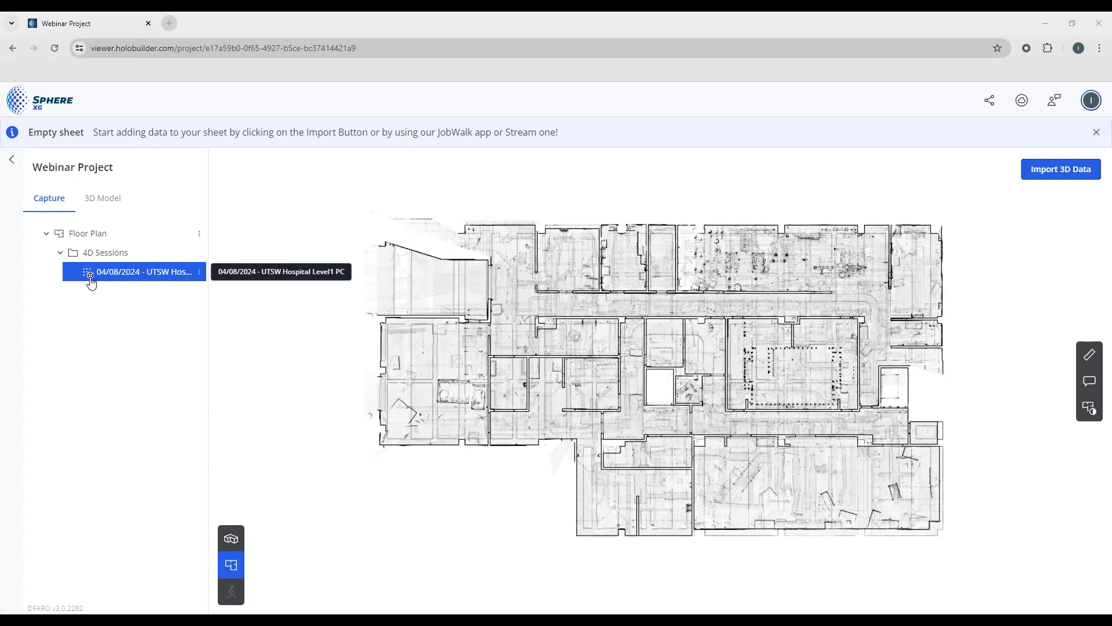
- Switch the Floor Plan to 3D Overview and orbit around the building model
click(232, 538)
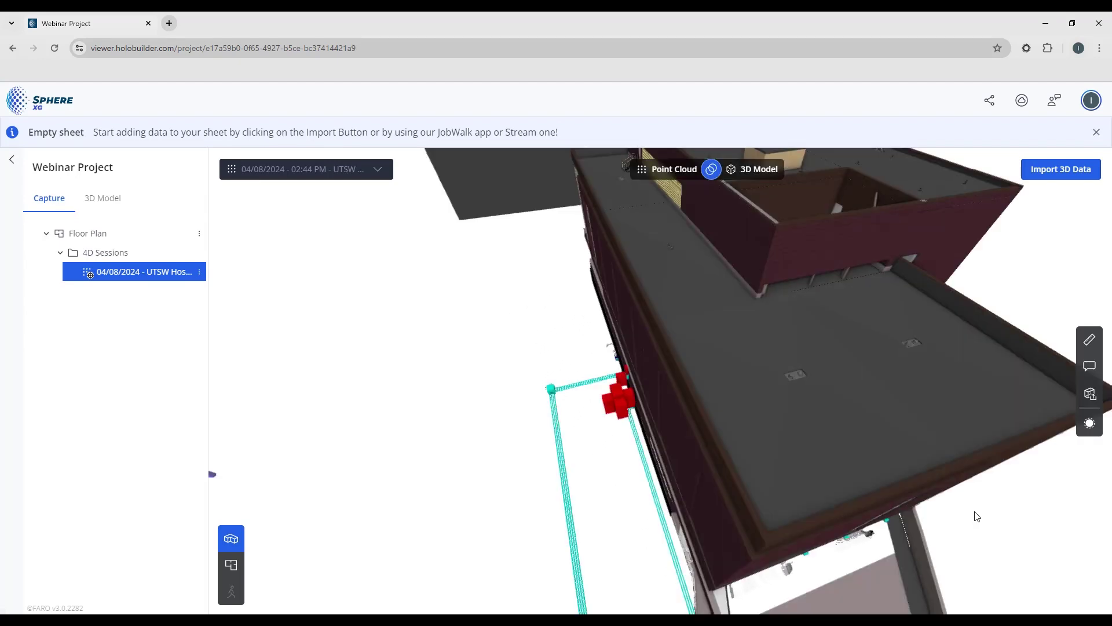
drag(863, 454, 811, 443)
- Make the 3D model semi-transparent and fade out the point cloud to reveal the floor plan
click(1088, 426)
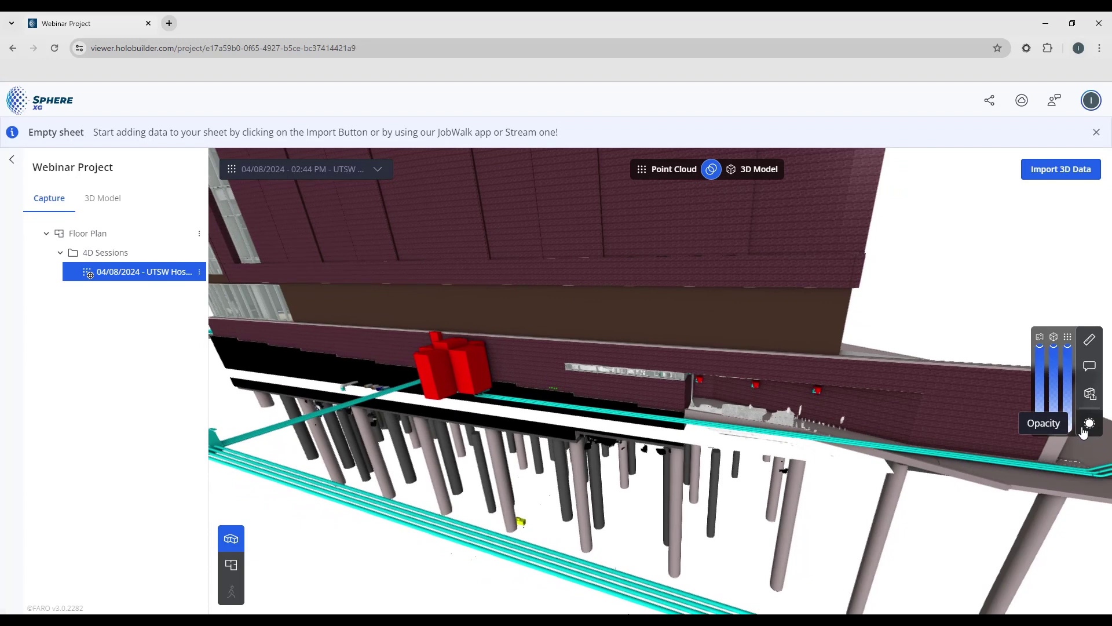
drag(1053, 347, 1055, 443)
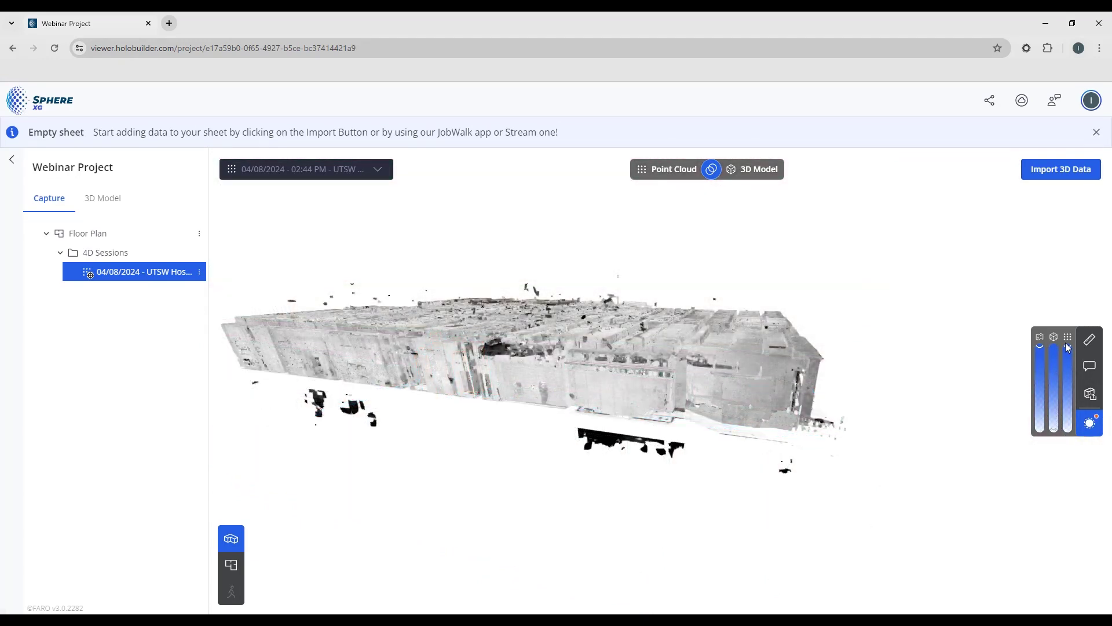
drag(1068, 346, 1068, 453)
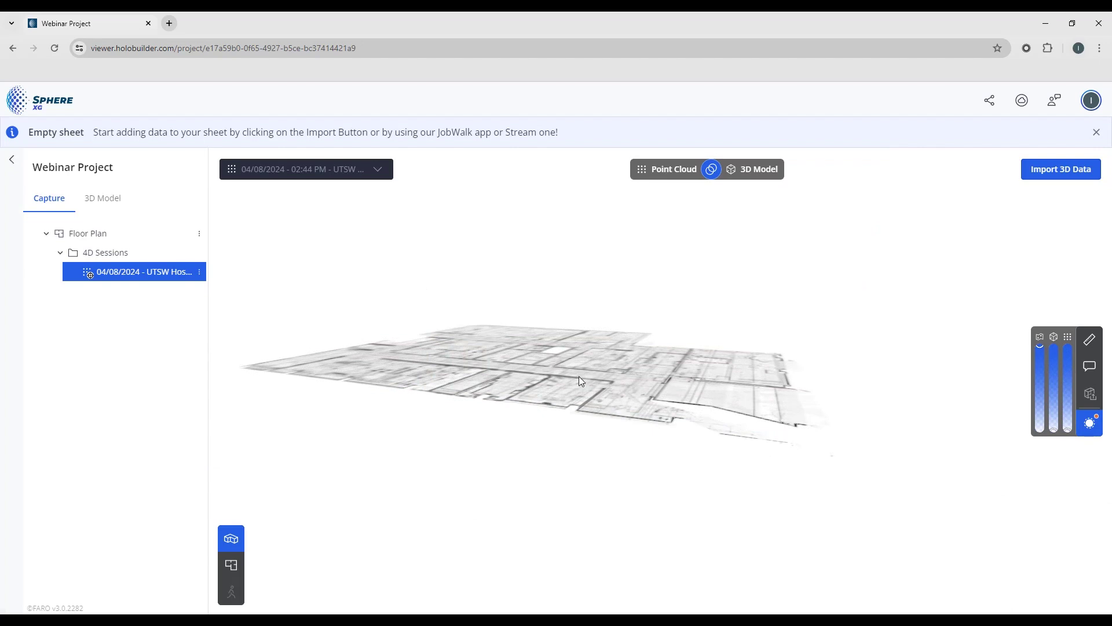
drag(581, 381, 567, 410)
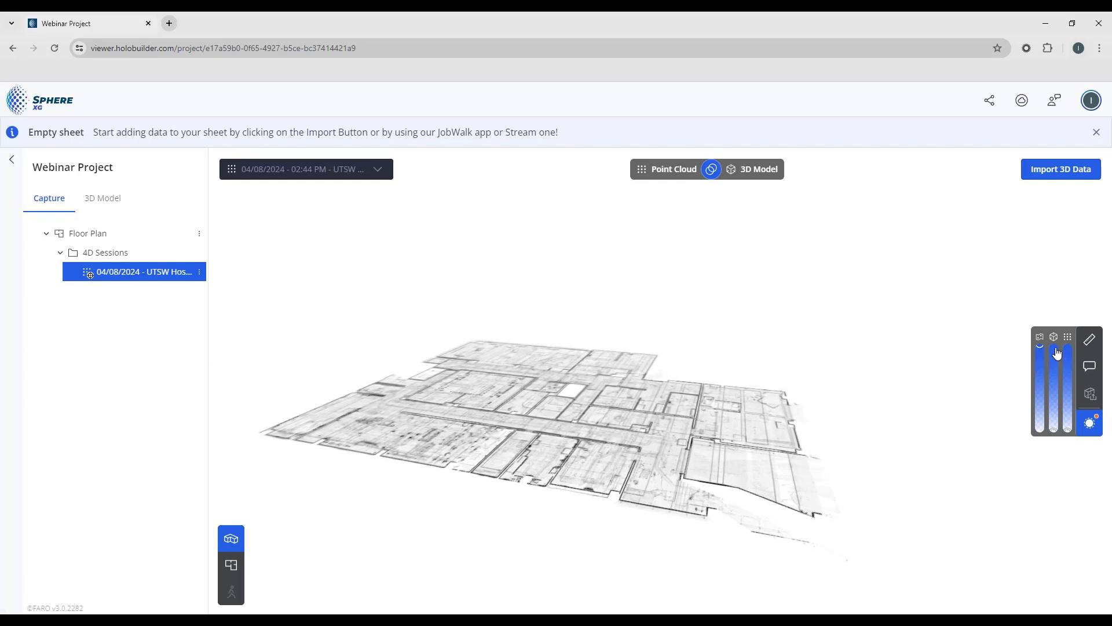
- Bring the 3D model back lighter over the floor plan and vary the floor plan's opacity
drag(1053, 433, 1043, 394)
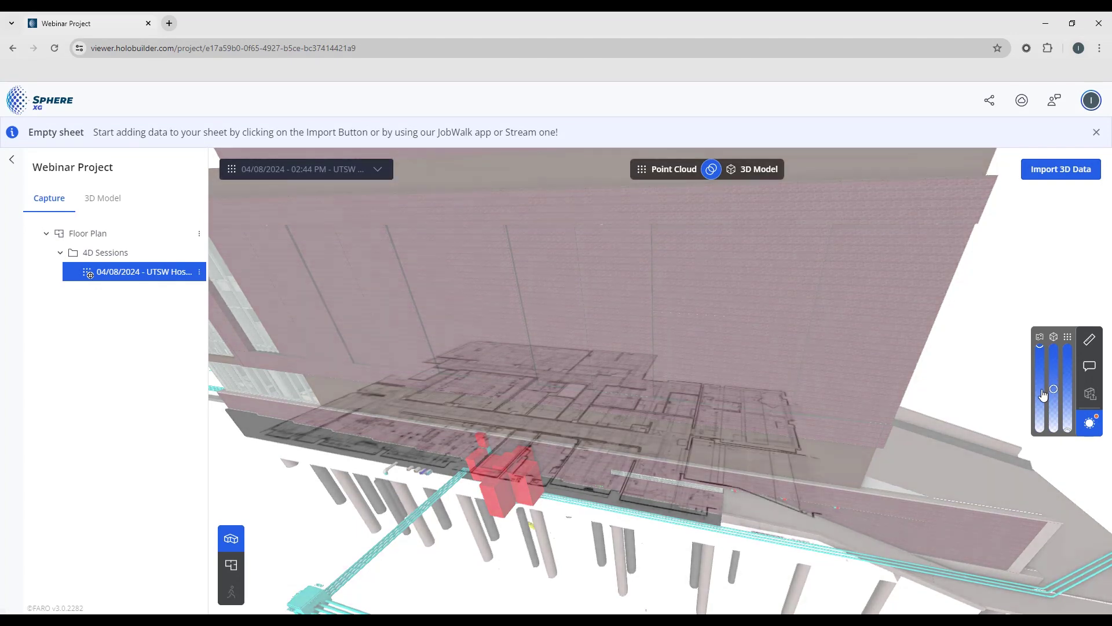
drag(1044, 394, 1057, 412)
mouse_move(1040, 346)
mouse_down()
mouse_move(1043, 416)
mouse_move(1039, 343)
mouse_up()
drag(763, 470, 967, 380)
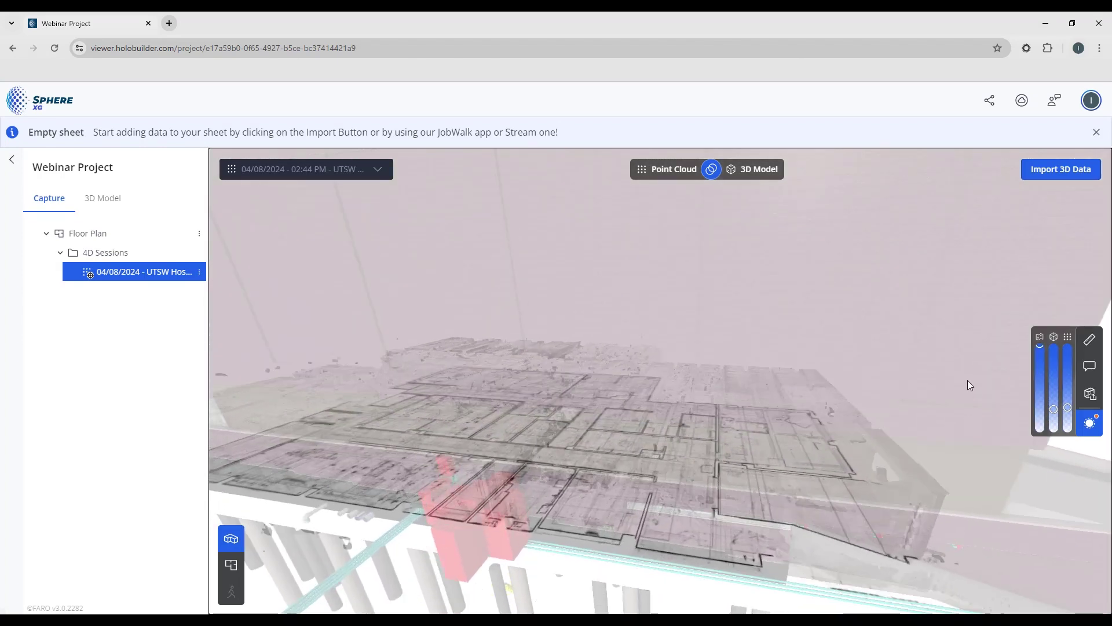
- Make the 3D model fully opaque and zoom through the wall into the corridor
drag(1054, 409, 1054, 346)
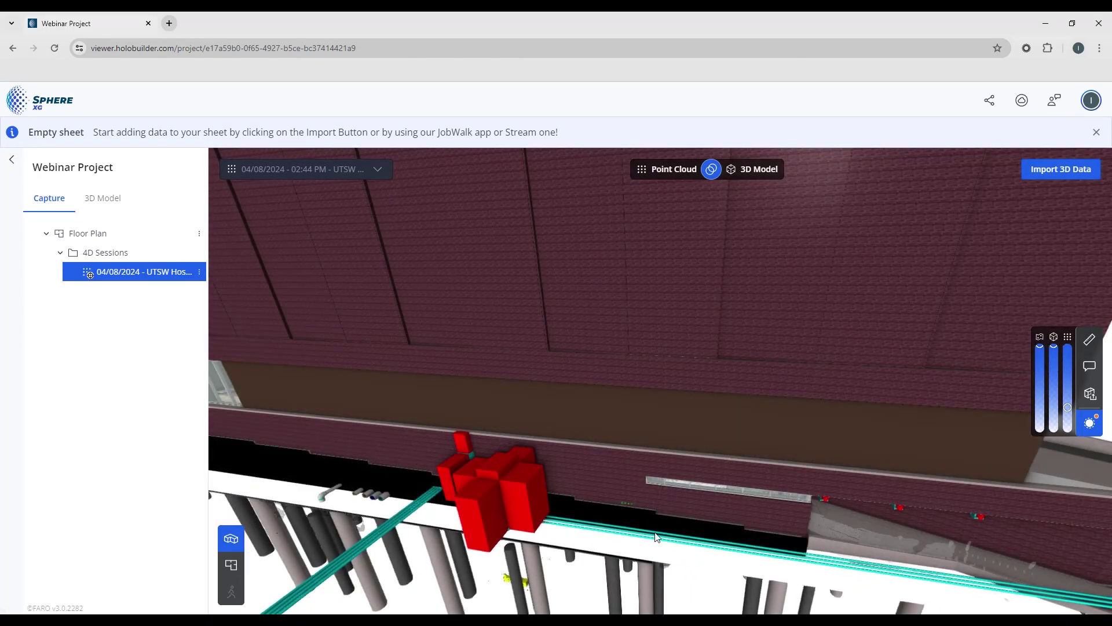
drag(656, 537, 780, 191)
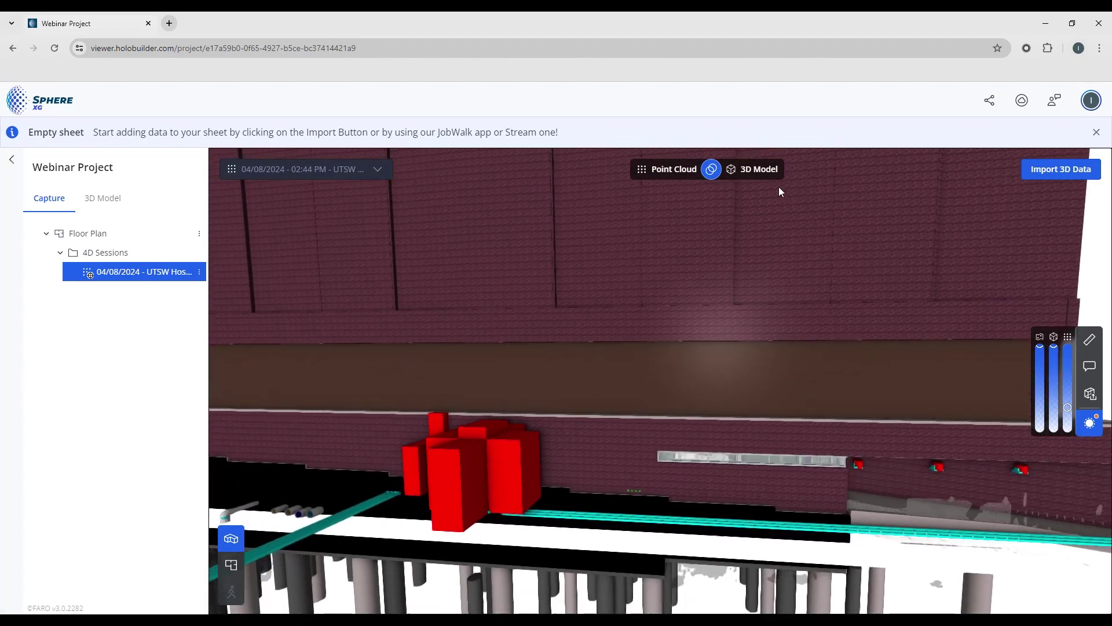
scroll(675, 590, up, 5)
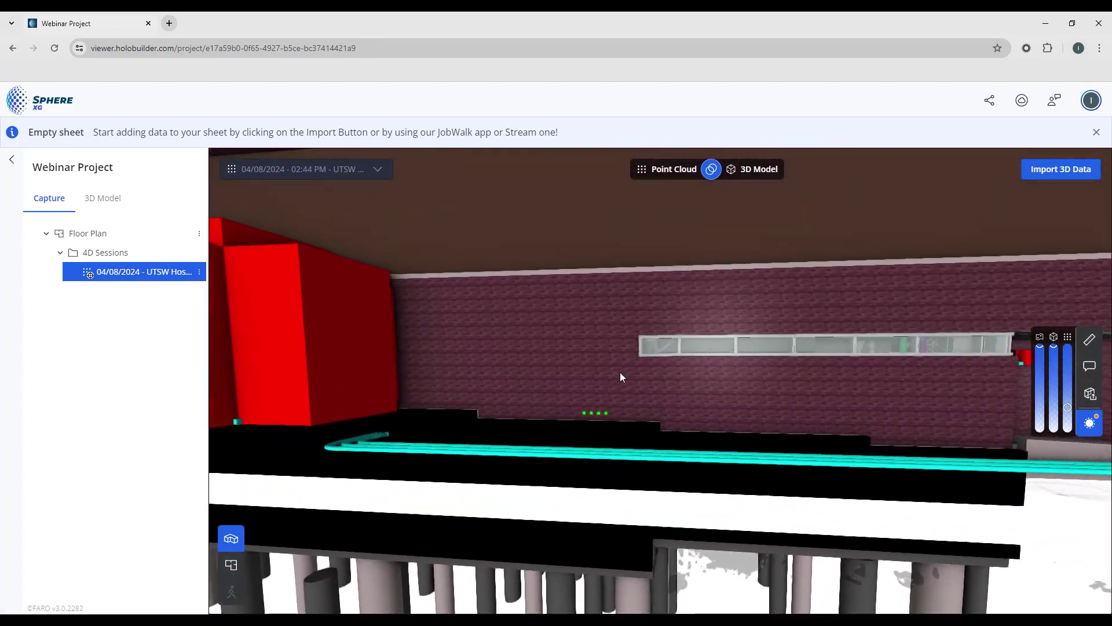
scroll(558, 357, up, 10)
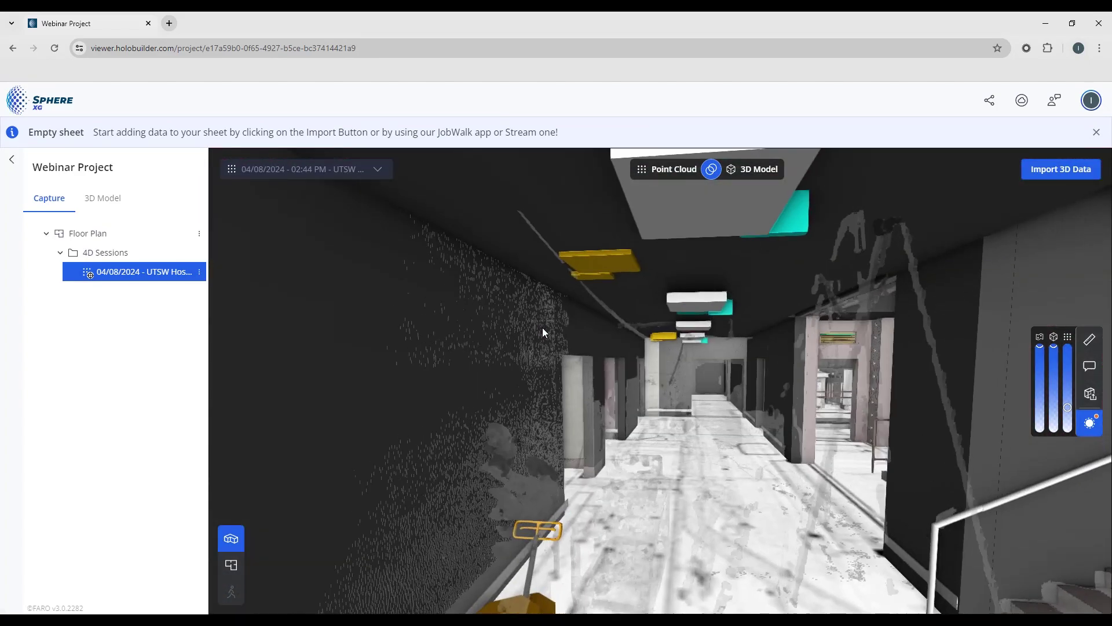
scroll(544, 332, up, 3)
drag(785, 461, 690, 480)
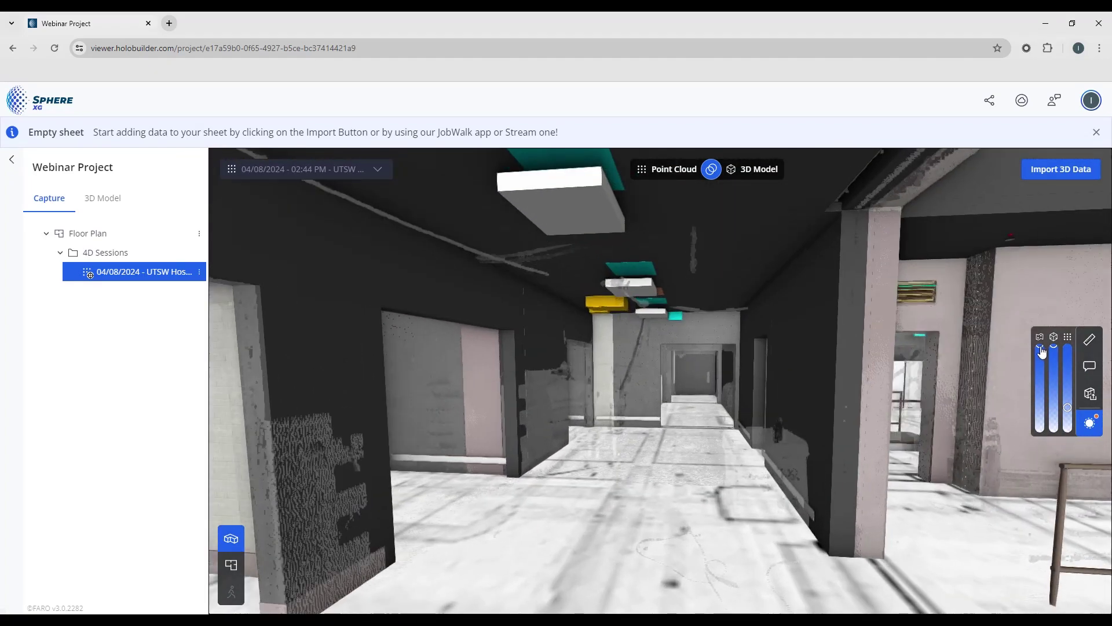
- Toggle the floor layer's opacity and raise the point cloud to full opacity
drag(1041, 349, 1040, 429)
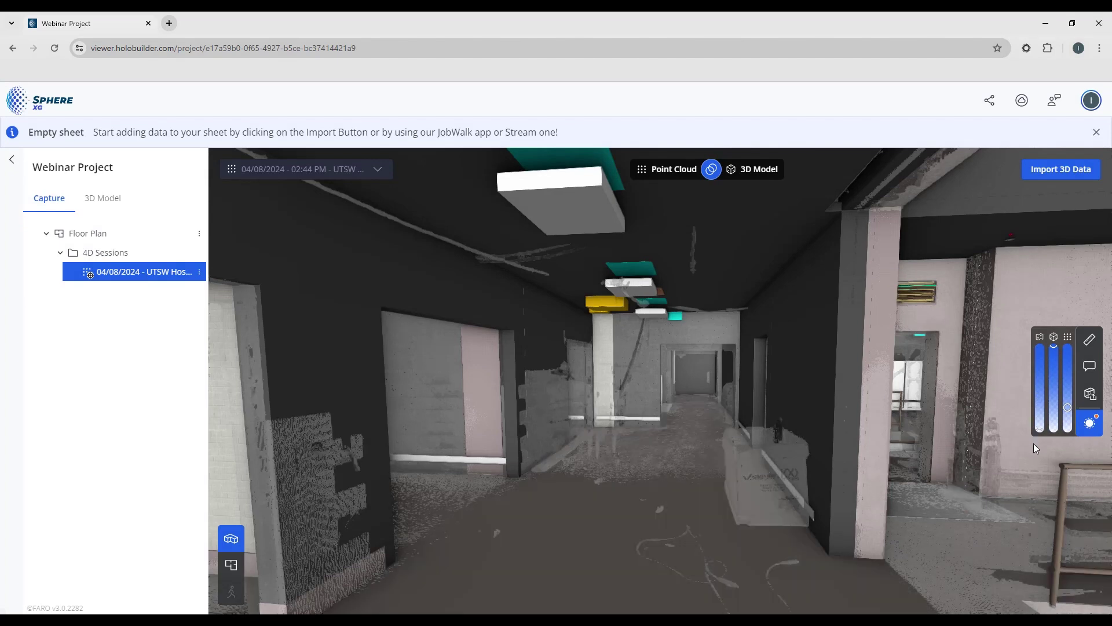
drag(1040, 428, 1054, 346)
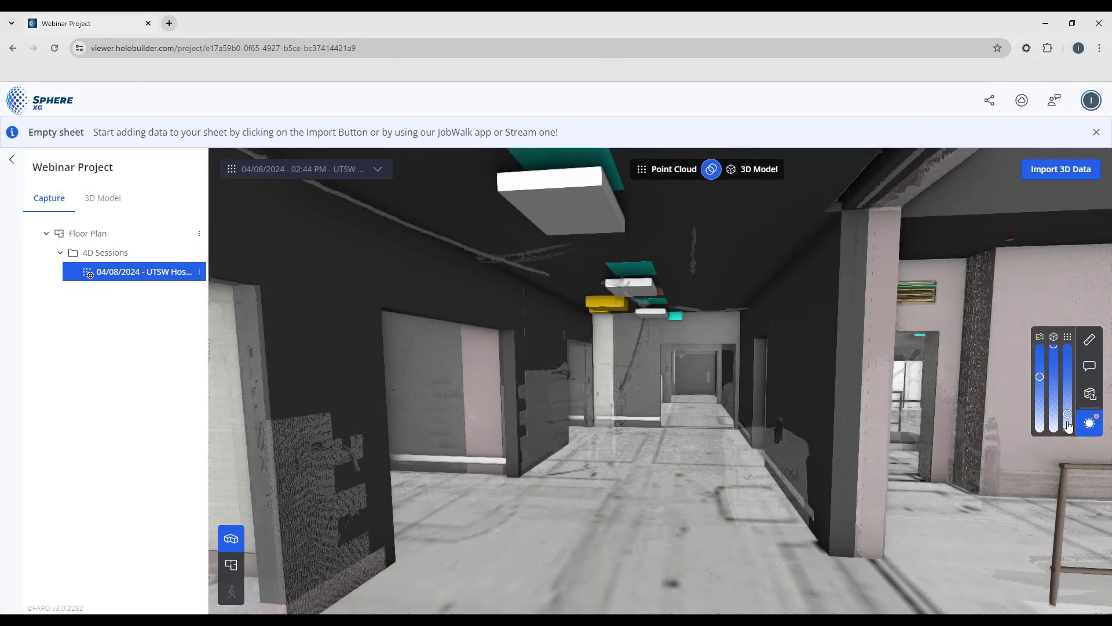
drag(1069, 426, 1057, 365)
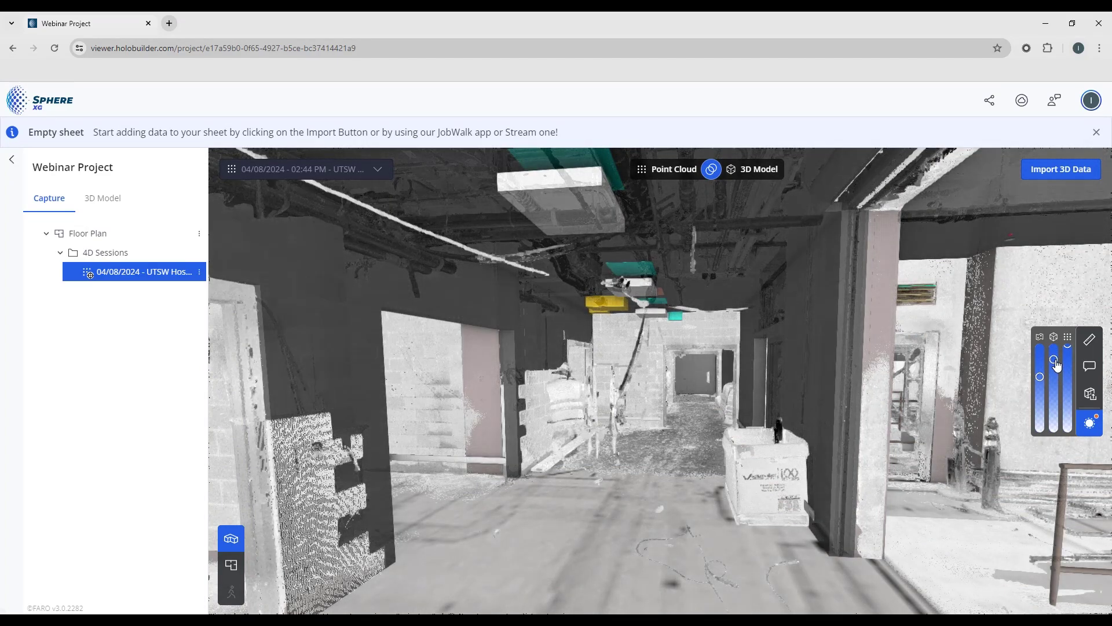